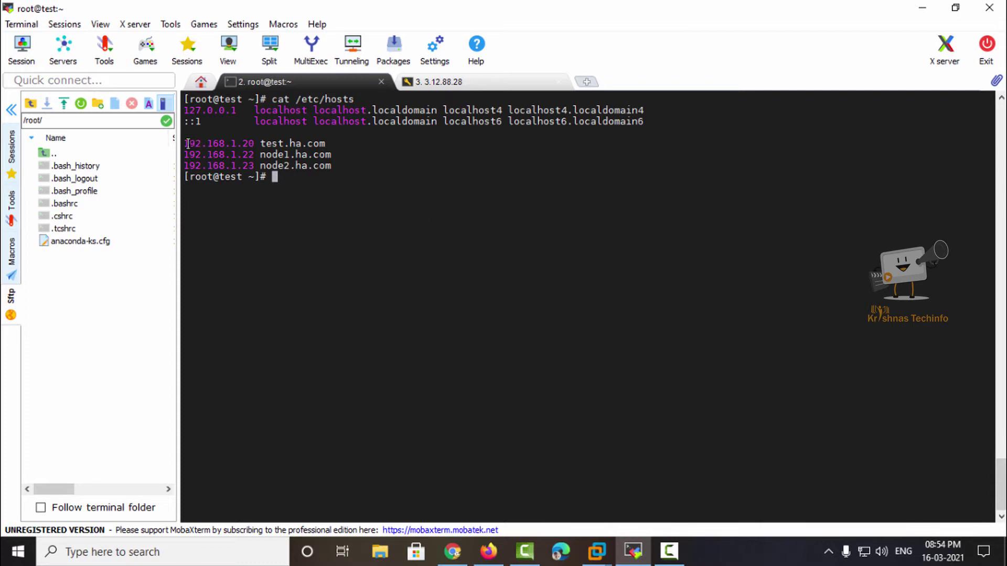
List the network interfaces with ip a and highlight server address 192.168.1.20/24.
left_click_drag(186, 142, 329, 144)
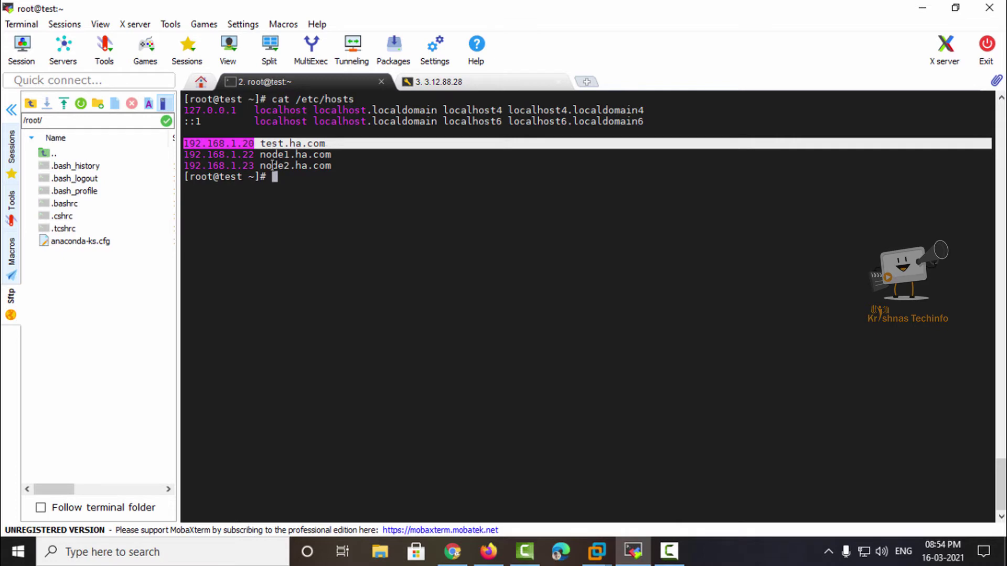
left_click(331, 220)
type("i")
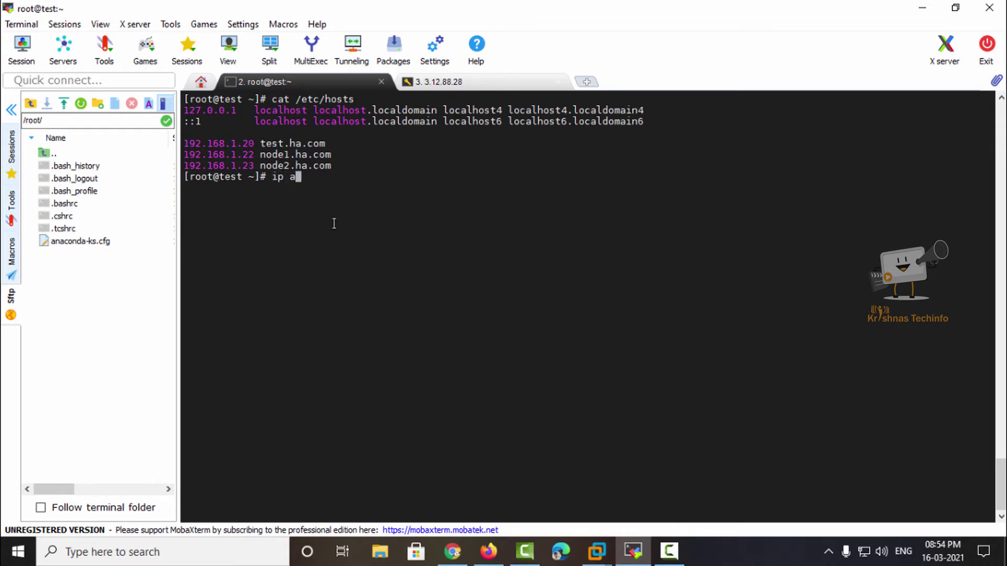
type("p a")
key("Return")
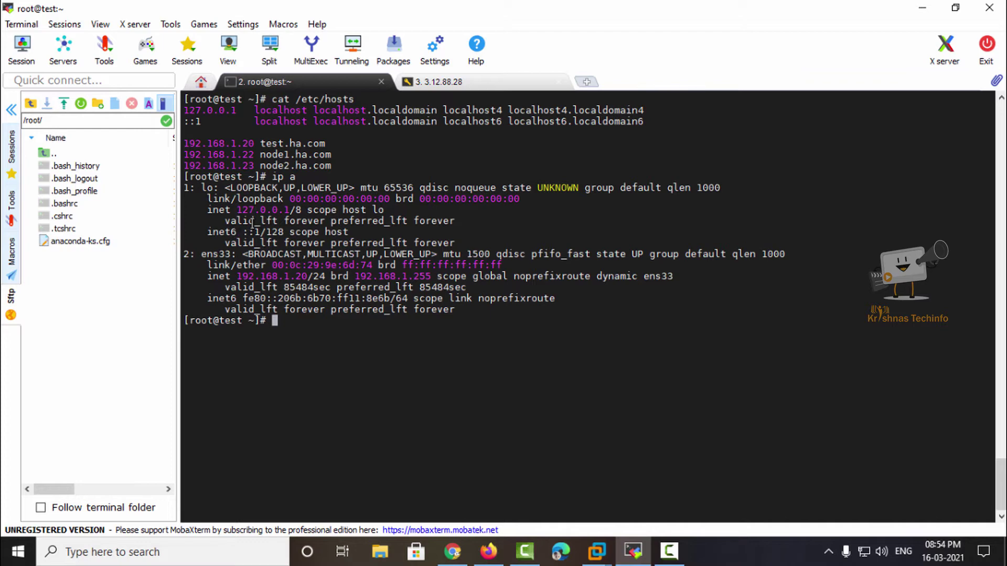
double_click(263, 276)
left_click(369, 284)
Point out the node1.ha.com and node2.ha.com host entries, then bring up node1's Firefox page.
left_click_drag(193, 157, 331, 165)
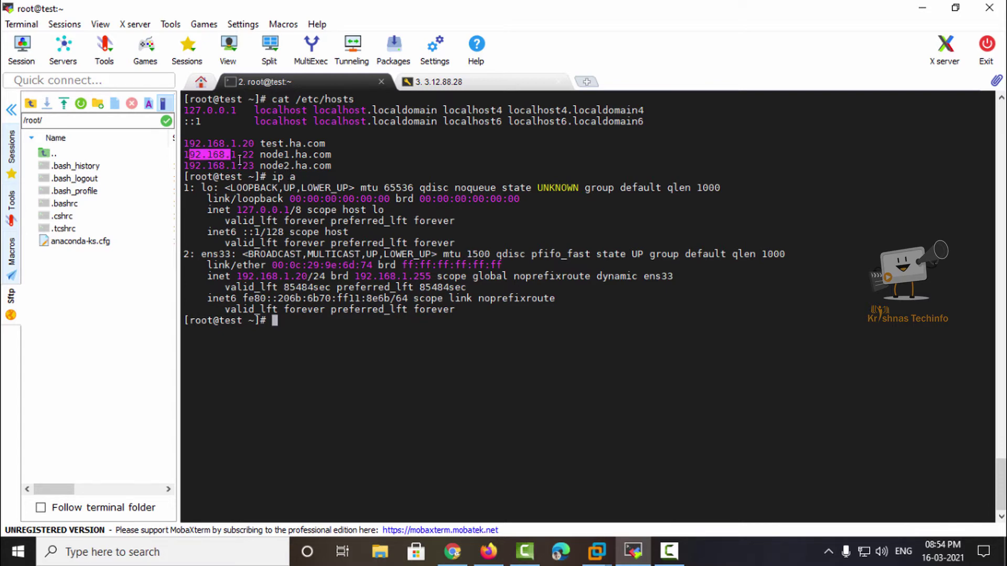
left_click(330, 165)
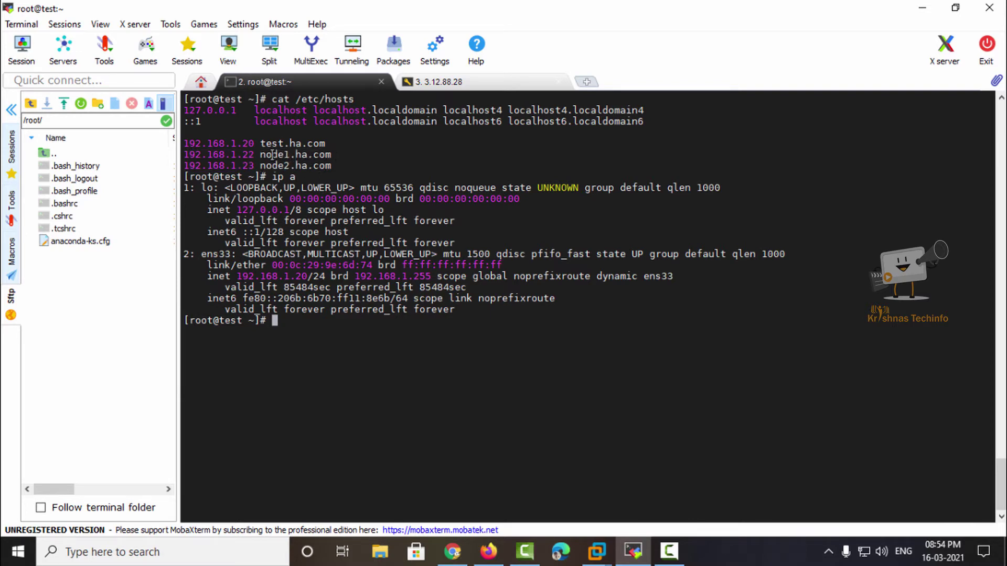
double_click(271, 155)
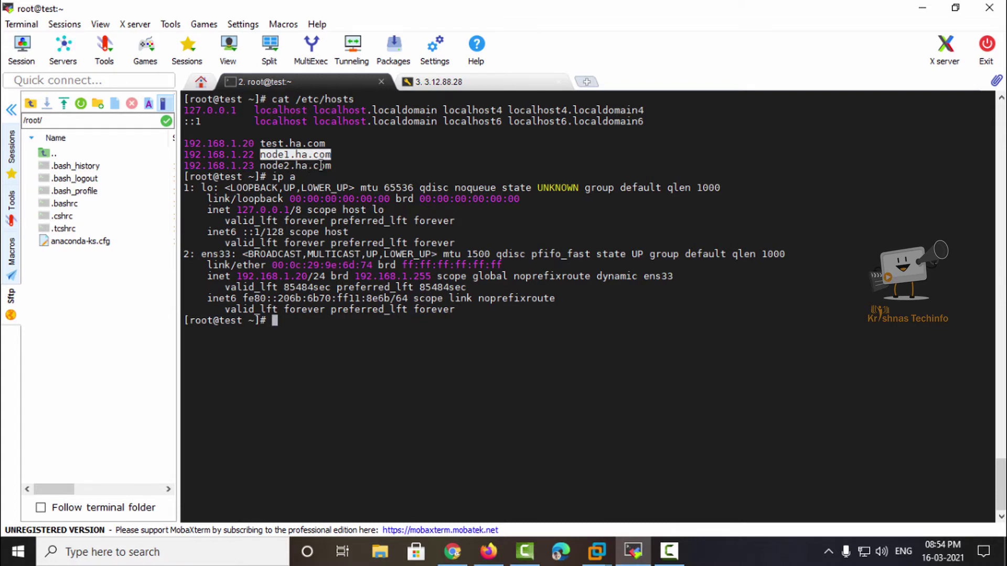
double_click(319, 166)
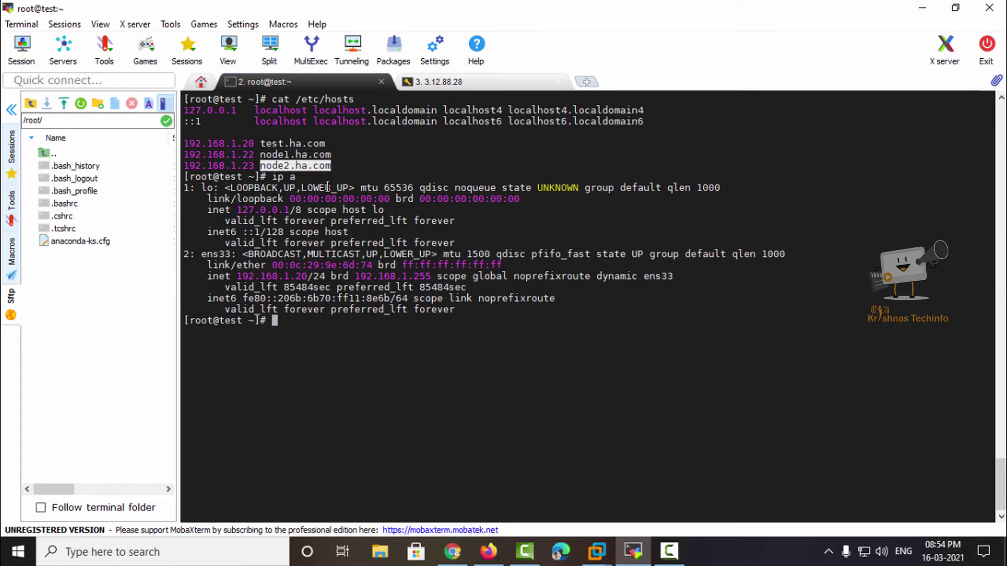
left_click(373, 216)
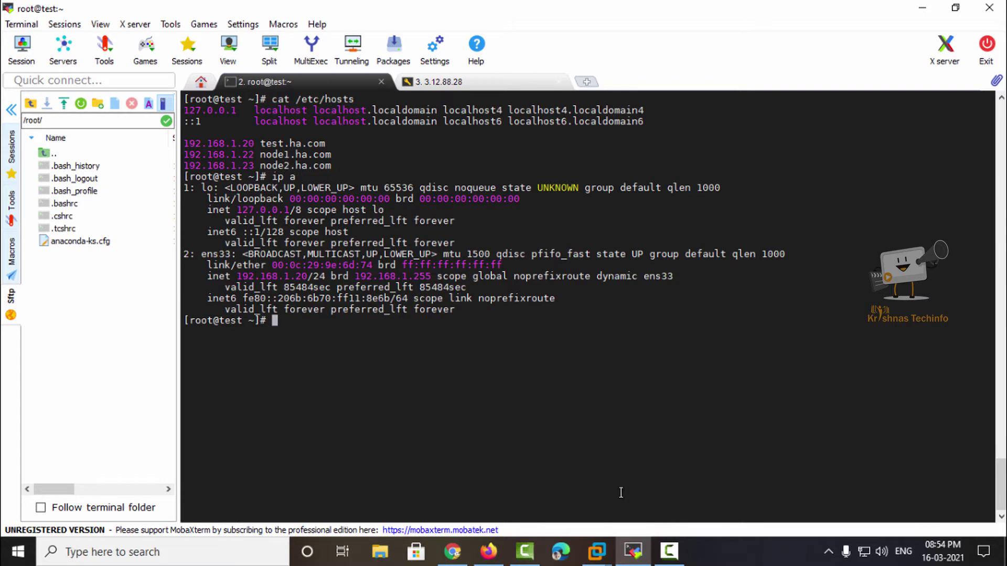
left_click(597, 550)
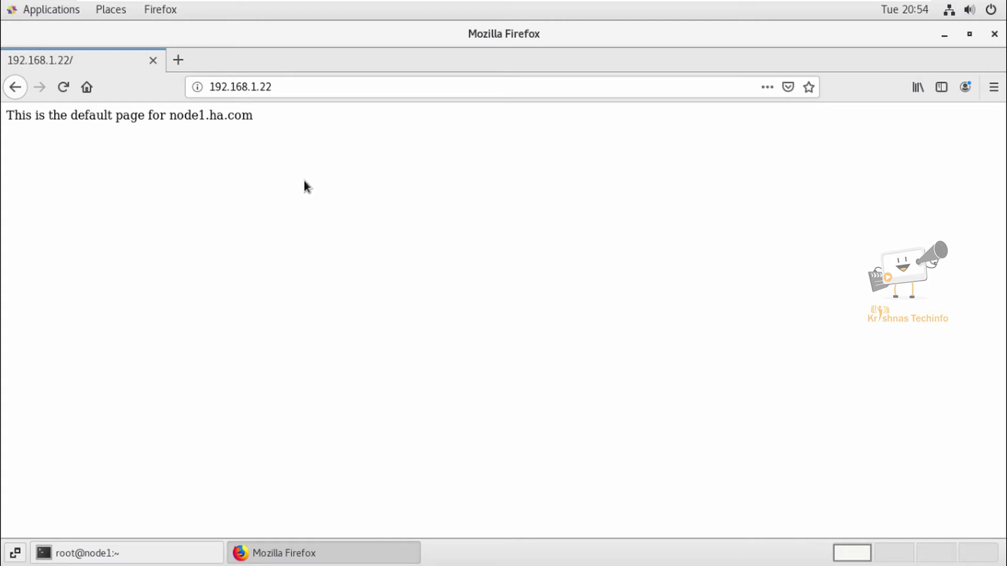
Reload the 192.168.1.22 and 192.168.1.23 node pages, then run ip a on the test server console.
key("F5")
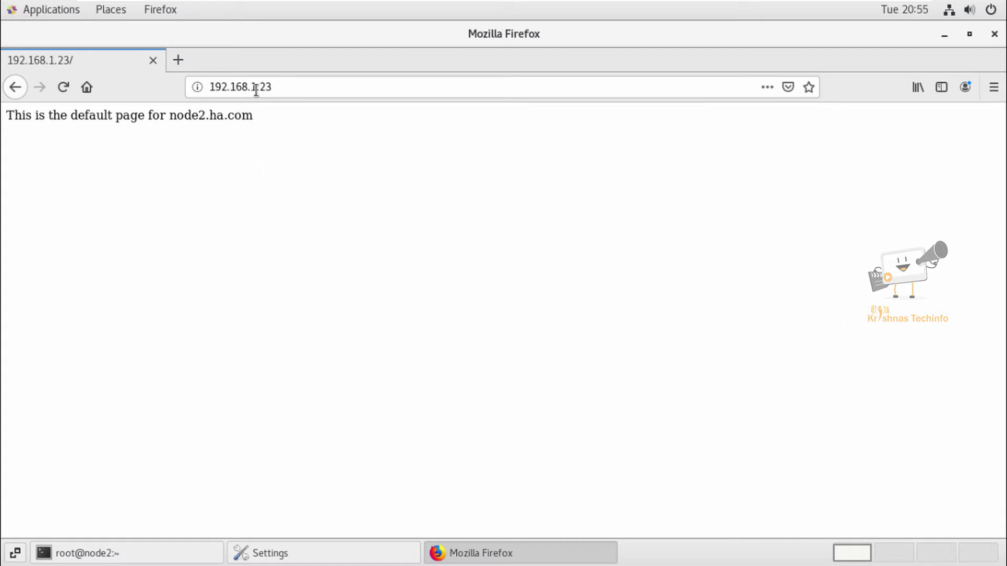
key("F5")
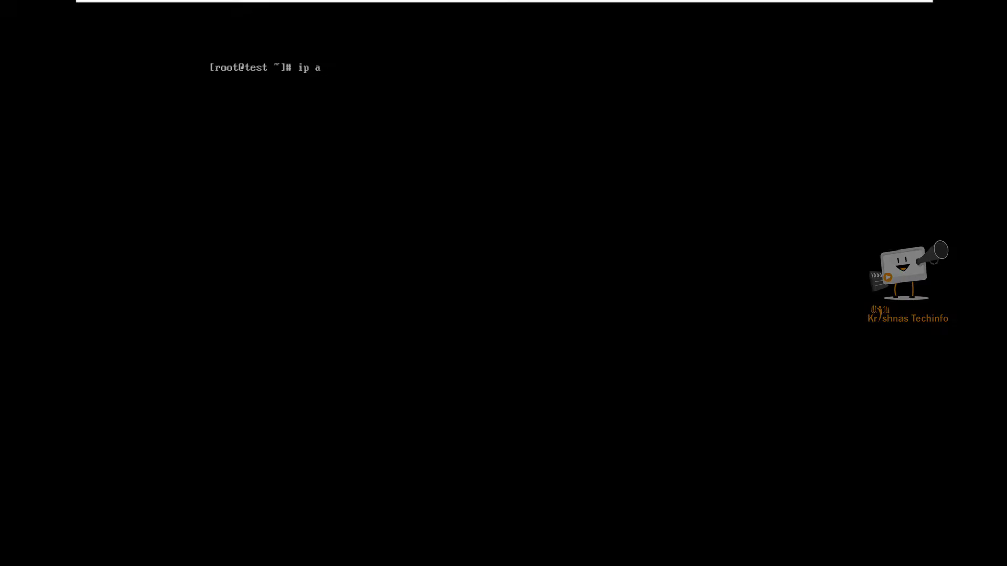
key("Return")
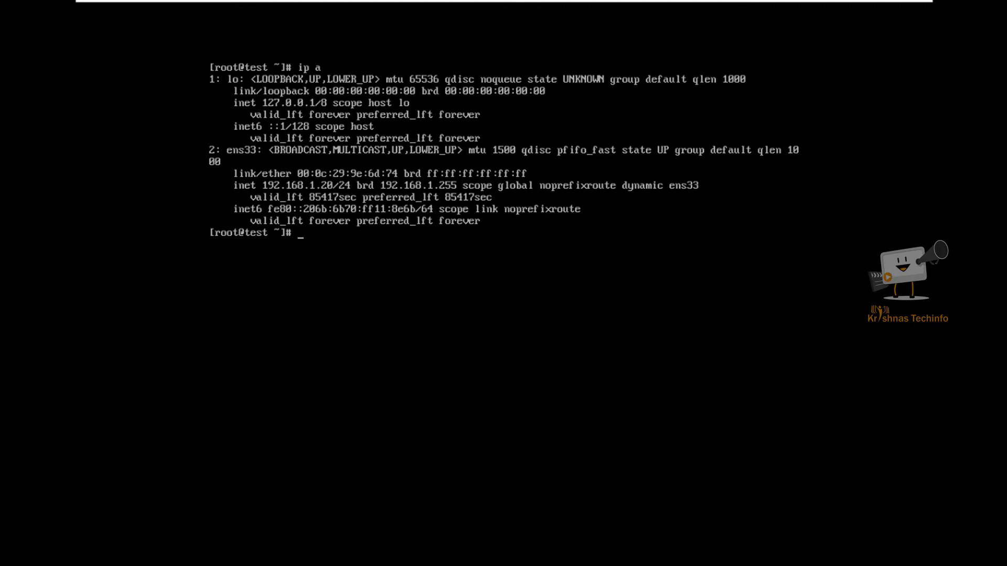
type("y")
type("um install ")
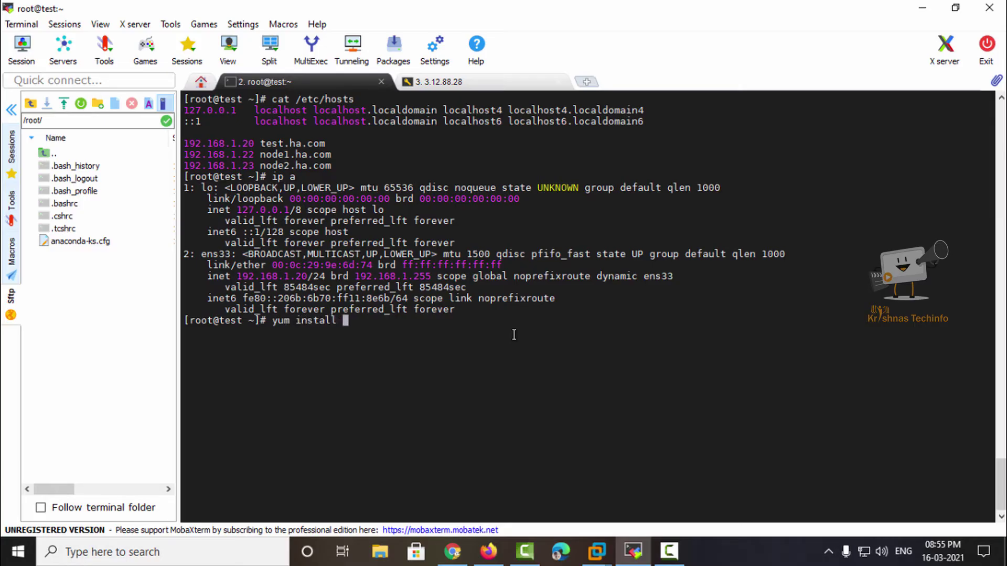
type("haproxy")
Install haproxy 1.5.18 with 'yum install haproxy', answering y until yum reports Complete!
key("Return")
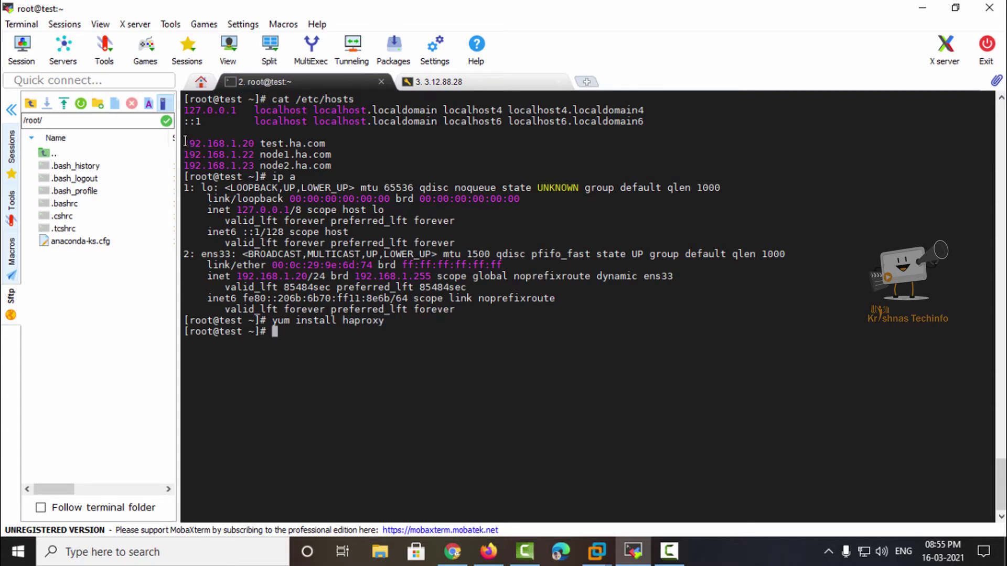
mouse_move(186, 142)
left_mouse_down()
mouse_move(286, 164)
mouse_move(337, 161)
left_mouse_up()
left_click(236, 148)
mouse_move(186, 143)
left_mouse_down()
mouse_move(322, 146)
mouse_move(369, 169)
left_mouse_up()
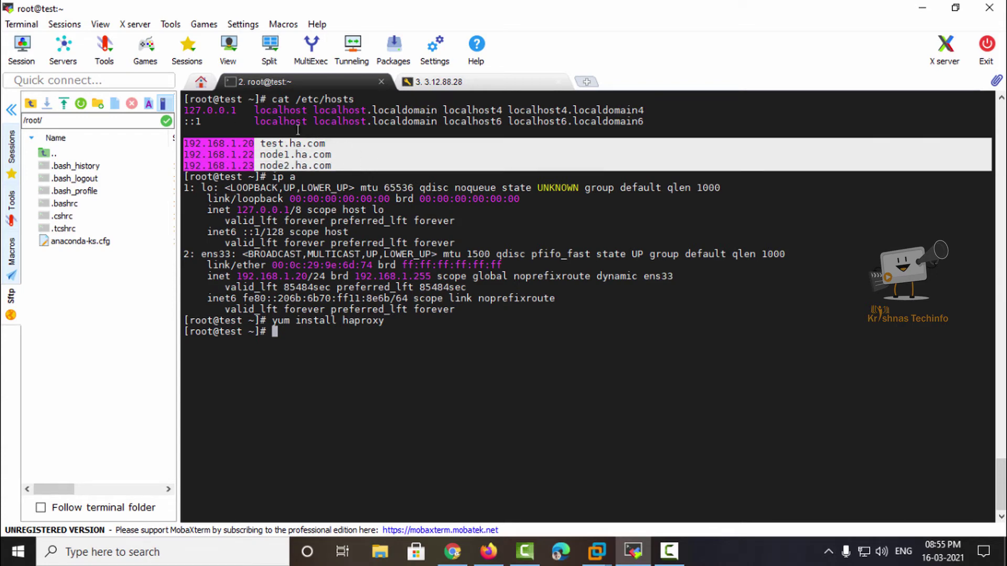
left_click(234, 142)
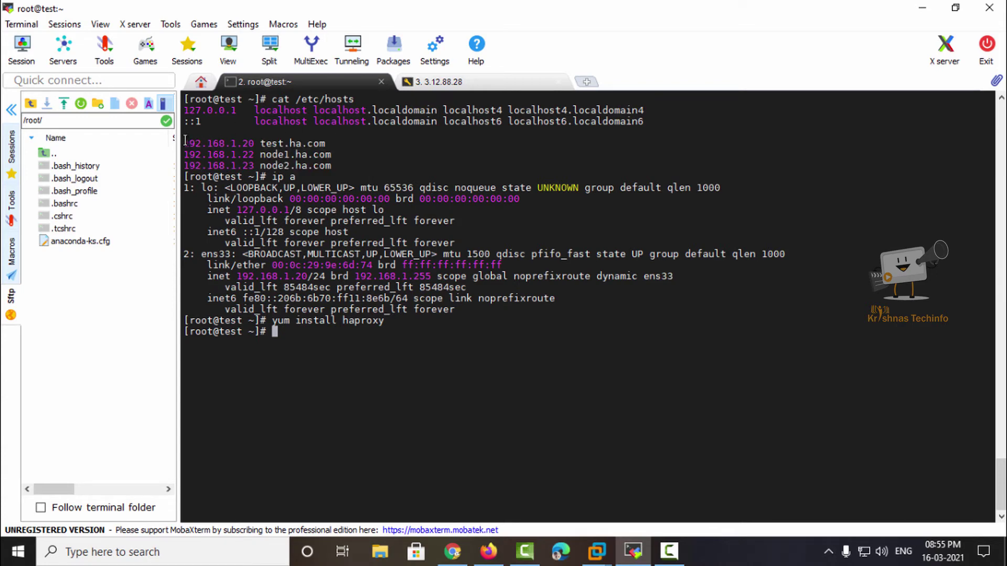
left_click_drag(186, 144, 335, 169)
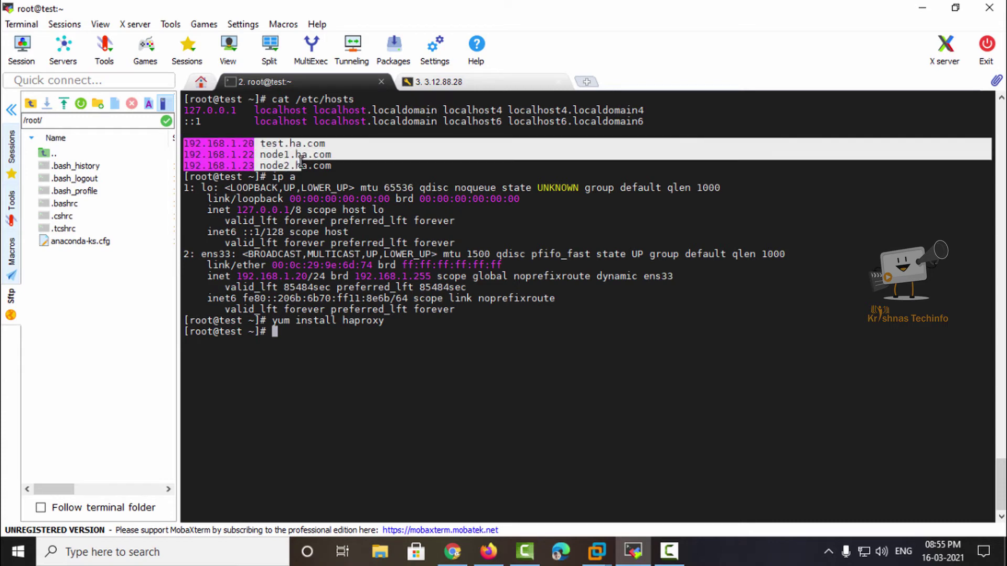
left_click(354, 155)
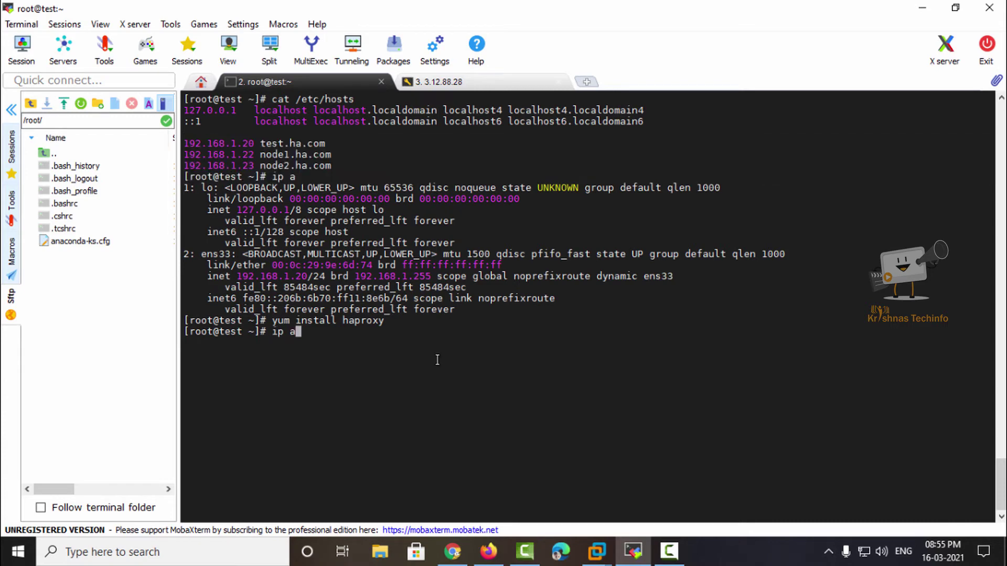
type("yum install ")
type("haproxy")
key("Return")
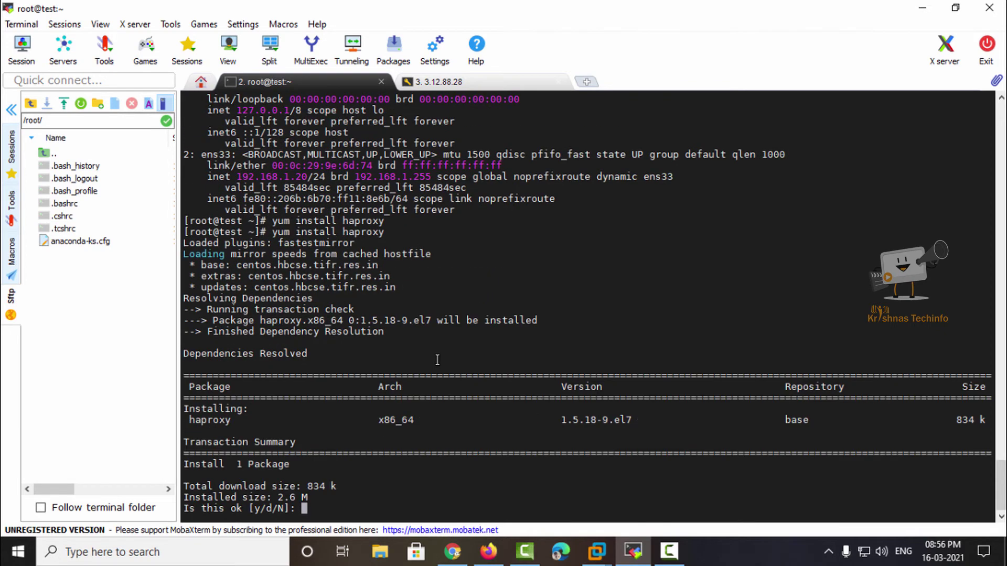
type("y")
key("Return")
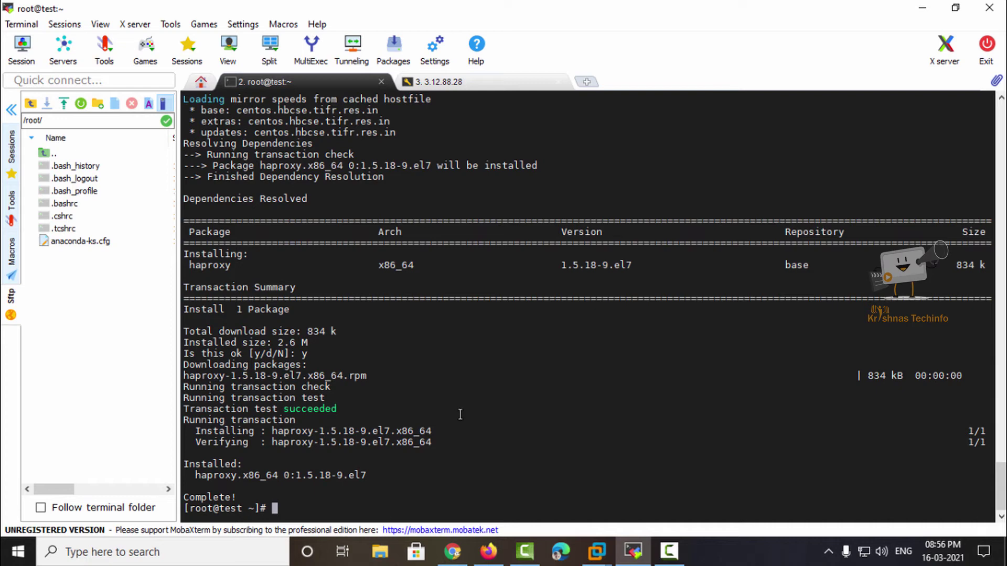
type("vi /")
type("etc/haproxy/ha")
Open /etc/haproxy/haproxy.cfg in vi and paste the frontend/backend block at the end.
key("ctrl+l")
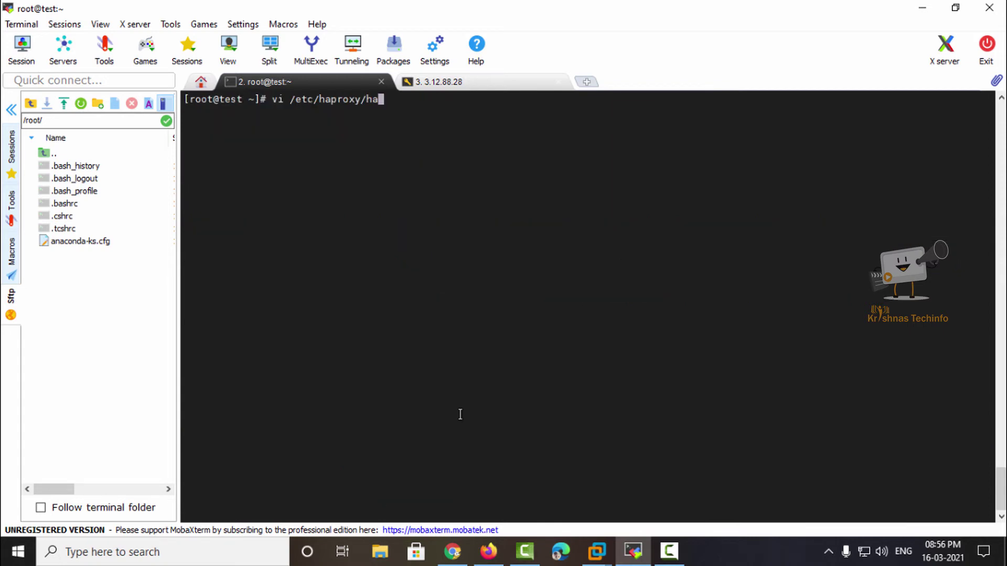
type("p")
key("Tab")
key("Return")
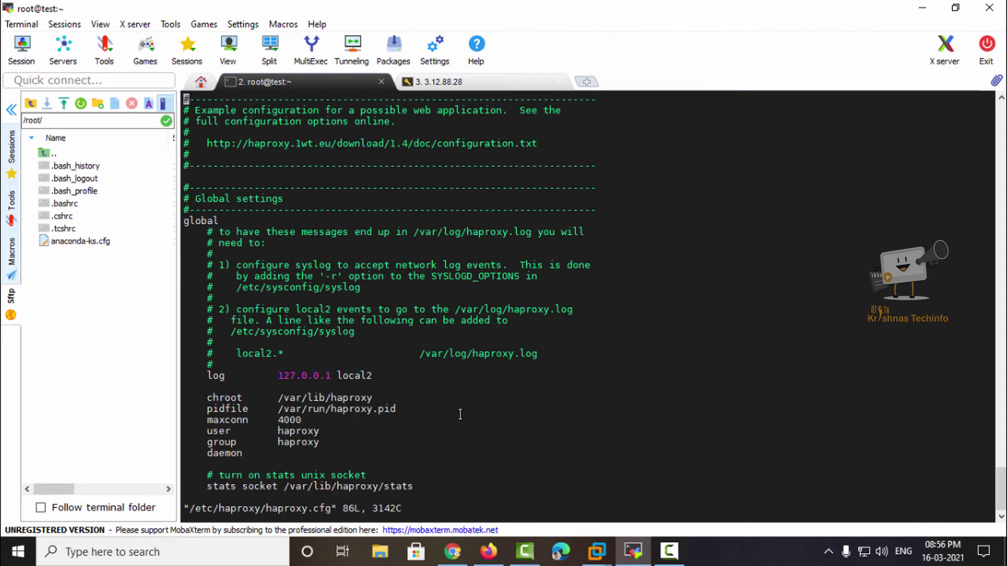
key("Down")
key("Down")
key("shift+g")
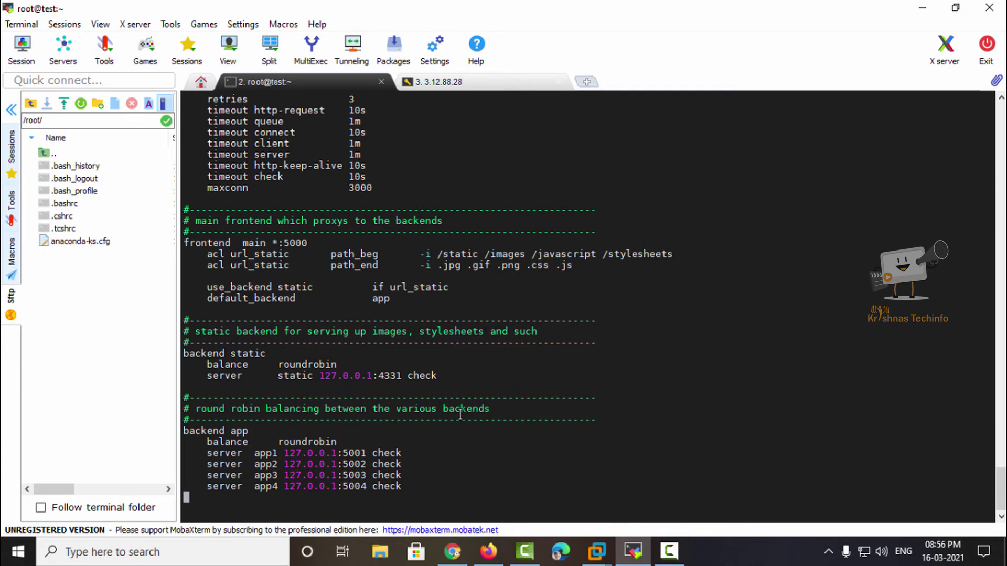
key("i")
right_click(460, 414)
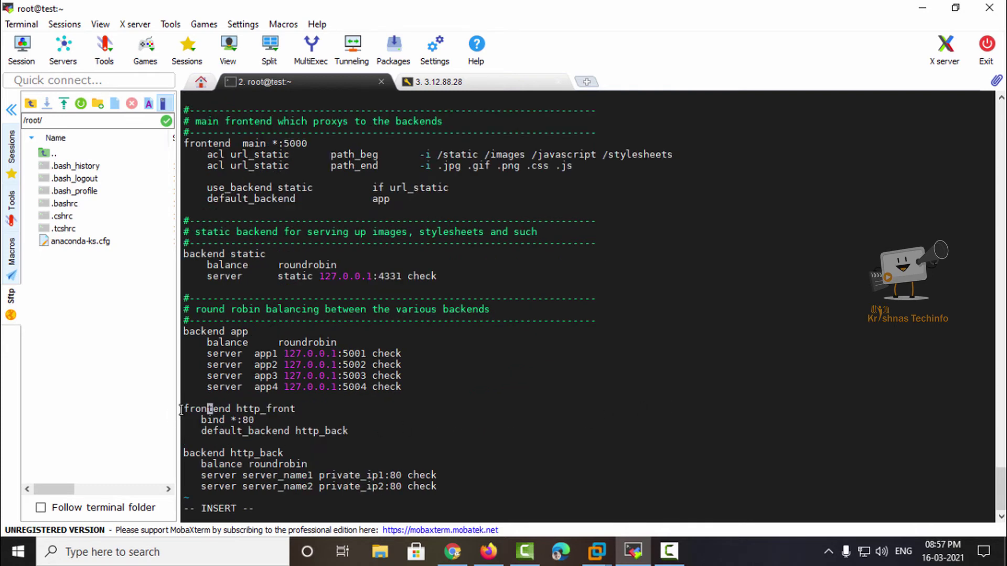
Review the pasted block, highlighting backend http_back and its balance roundrobin setting.
left_click_drag(181, 410, 447, 489)
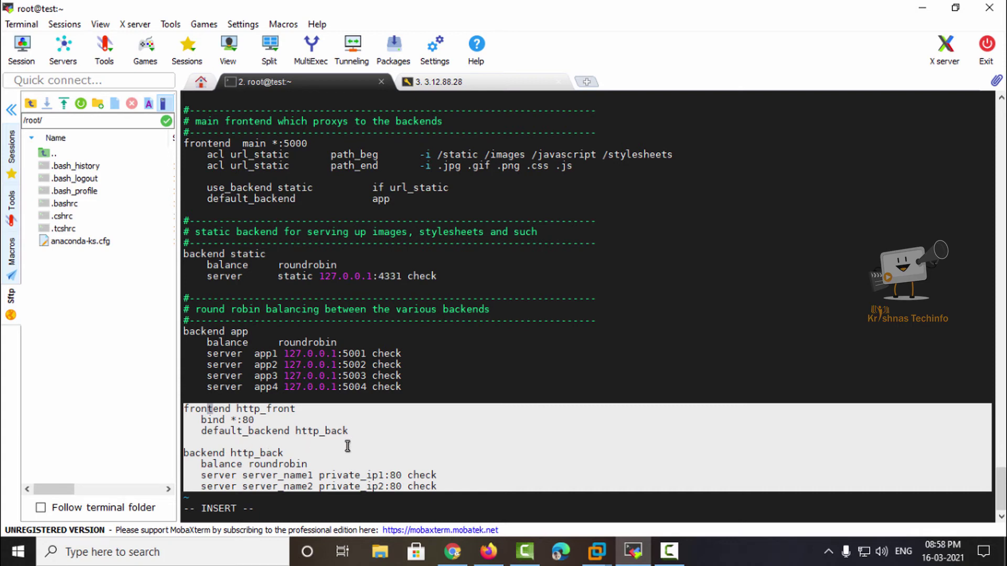
left_click(253, 460)
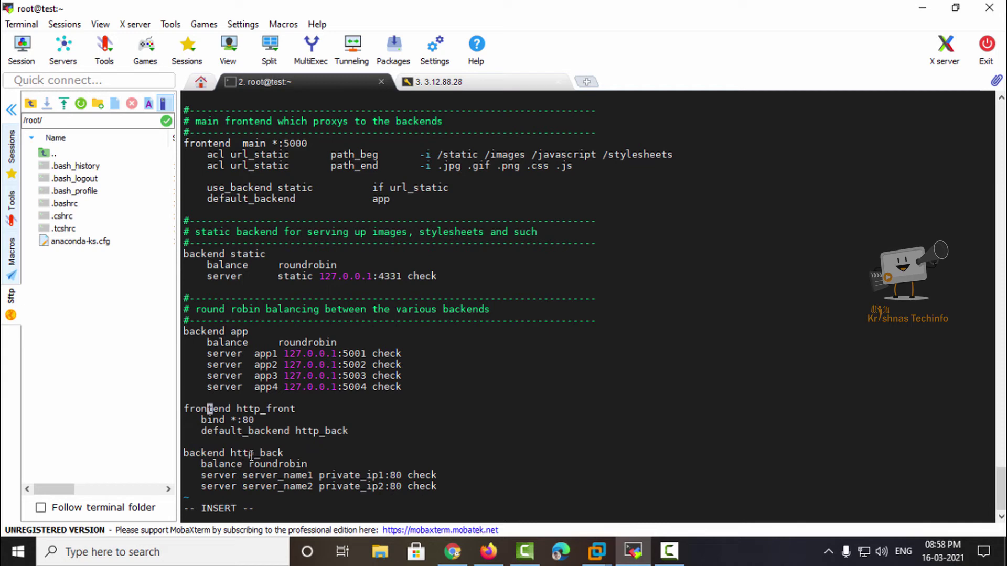
double_click(259, 454)
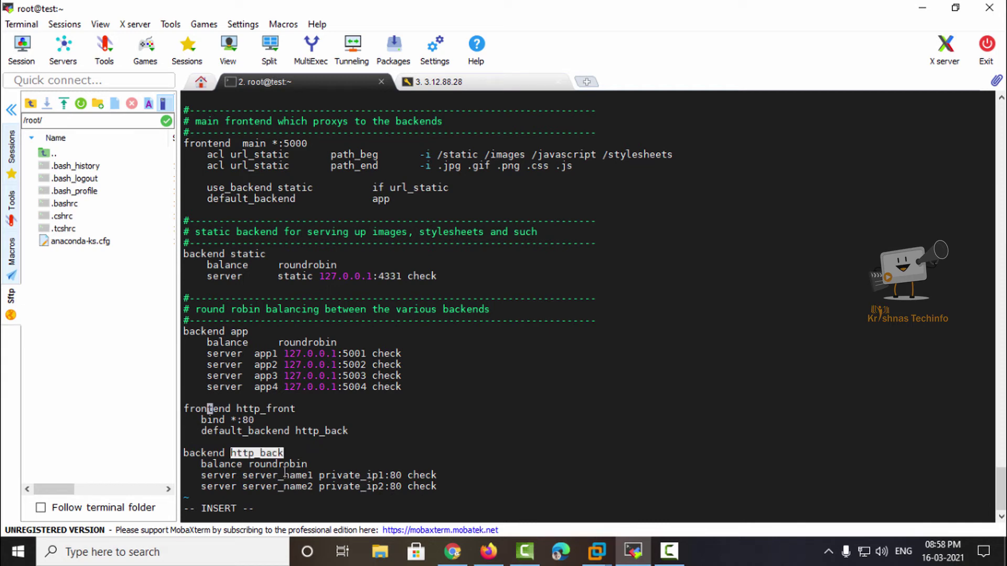
double_click(220, 465)
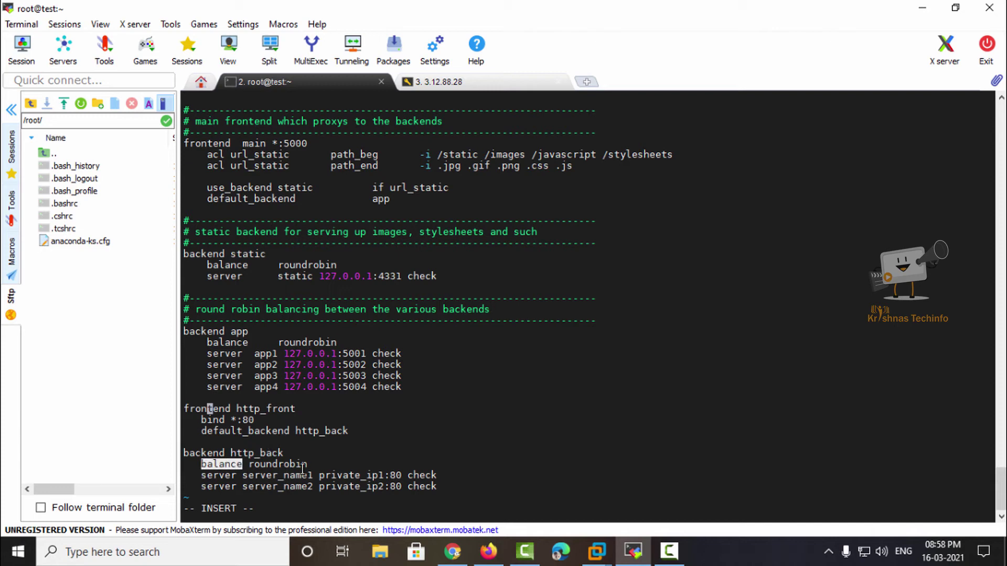
double_click(301, 466)
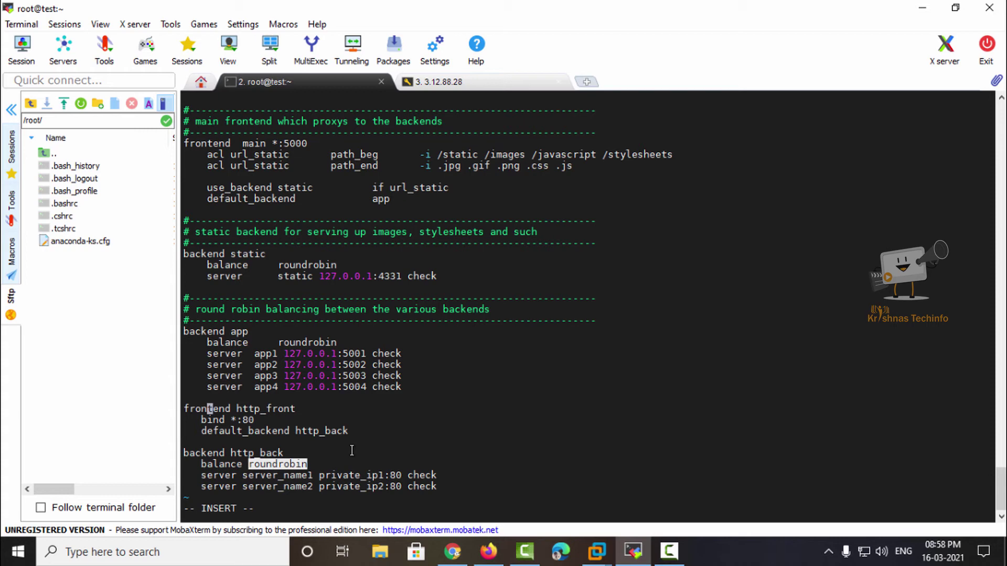
Replace the private_ip1 and private_ip2 placeholders with 192.168.1.22 and 192.168.1.23.
key("Down")
key("Down")
key("Down")
key("Down")
key("Down")
key("Up")
key("Right")
key("Right")
key("Right")
key("Right")
key("Right")
key("Right")
key("Right")
key("Right")
key("Right")
key("Delete")
key("BackSpace")
key("BackSpace")
key("BackSpace")
key("BackSpace")
key("BackSpace")
key("BackSpace")
key("BackSpace")
key("BackSpace")
type("192.168.1.22")
key("Down")
key("BackSpace")
key("BackSpace")
key("BackSpace")
key("BackSpace")
key("BackSpace")
key("BackSpace")
key("BackSpace")
key("BackSpace")
key("BackSpace")
key("BackSpace")
key("BackSpace")
type("192.168.1.23")
key("Right")
key("Right")
key("Right")
key("Right")
key("Right")
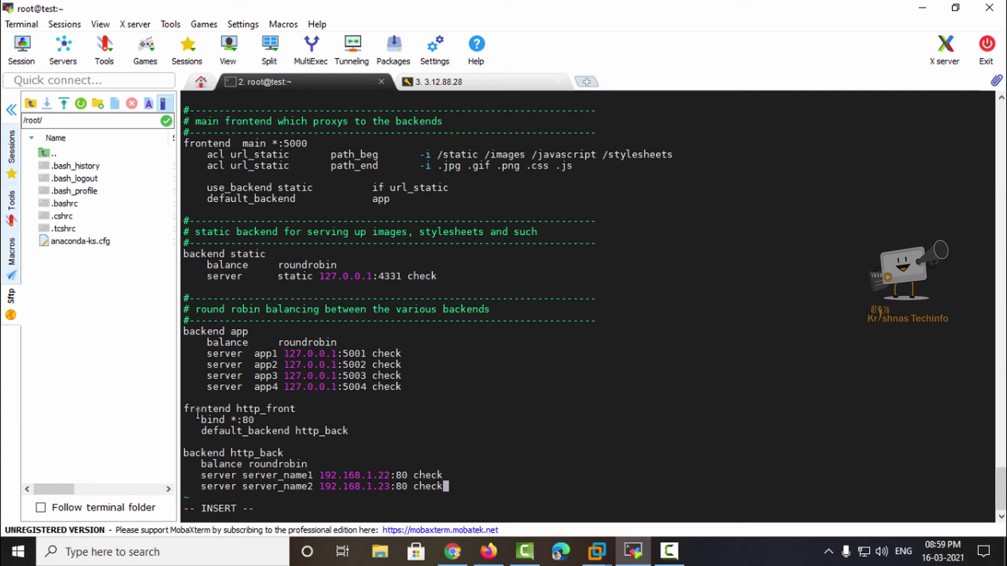
Review the edited backend lines and save haproxy.cfg with :wq.
left_click_drag(186, 406, 473, 485)
left_click(518, 444)
key("Escape")
type(":wq")
key("Return")
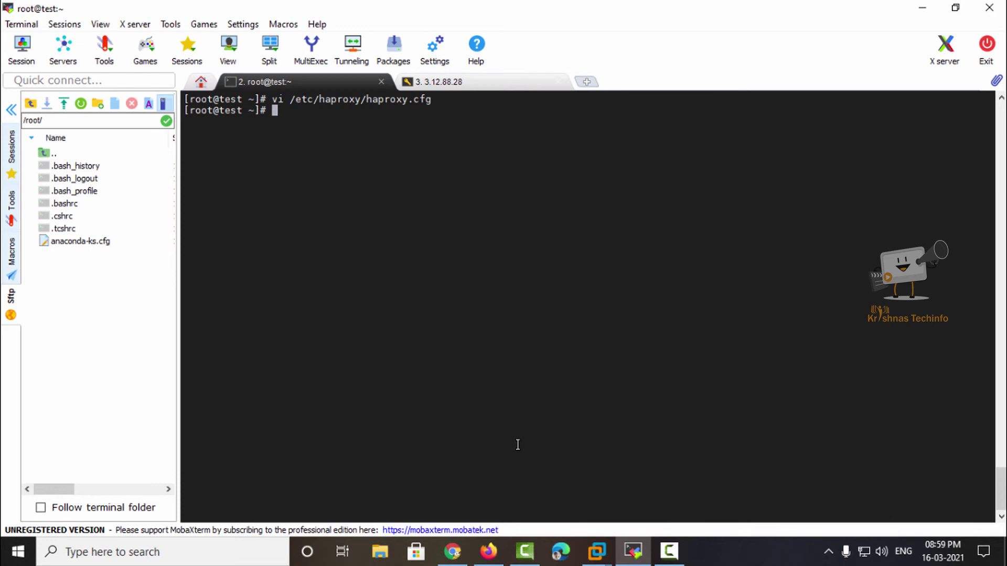
type("systemctl start haprox")
Start the haproxy service with systemctl start, after fixing a misspelled service name.
key("Return")
key("Up")
key("BackSpace")
type("y")
key("Return")
key("Up")
key("Left")
type("x")
key("Return")
Enable haproxy to start at boot with systemctl enable.
key("Up")
key("Left")
key("Left")
key("Left")
key("BackSpace")
key("BackSpace")
key("BackSpace")
key("BackSpace")
key("BackSpace")
type("enable")
key("End")
key("Return")
key("Up")
key("Up")
Confirm haproxy is active (running) and show server address 192.168.1.20 with ip a.
key("Left")
key("Left")
key("Left")
key("BackSpace")
key("BackSpace")
key("BackSpace")
type("atus")
key("Return")
type("ip a")
key("Return")
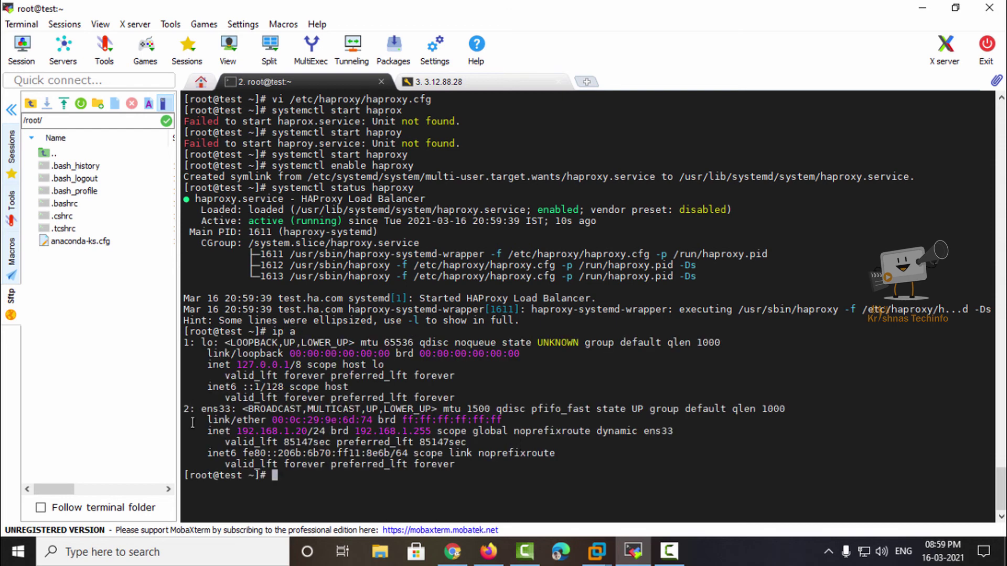
double_click(285, 432)
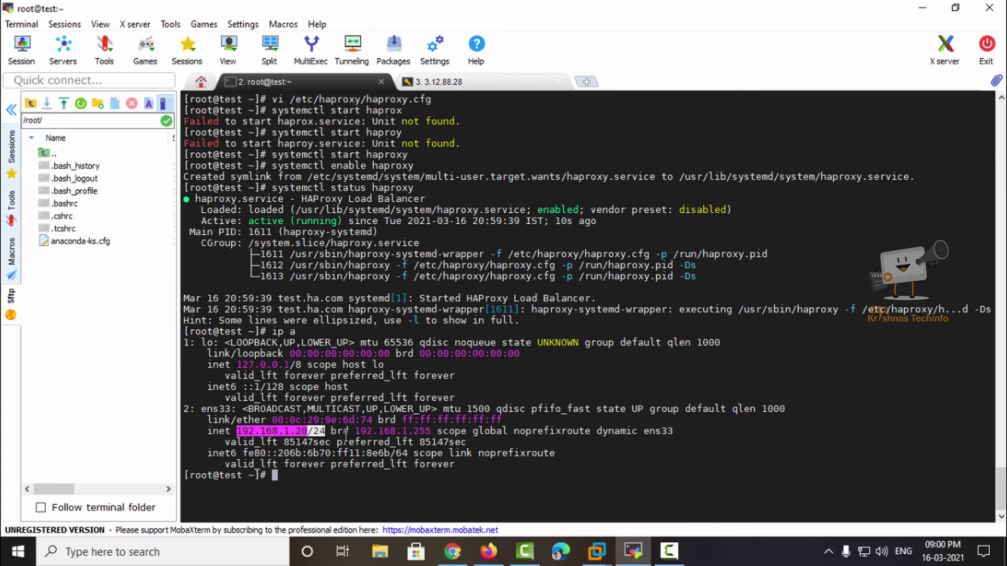
left_click(524, 428)
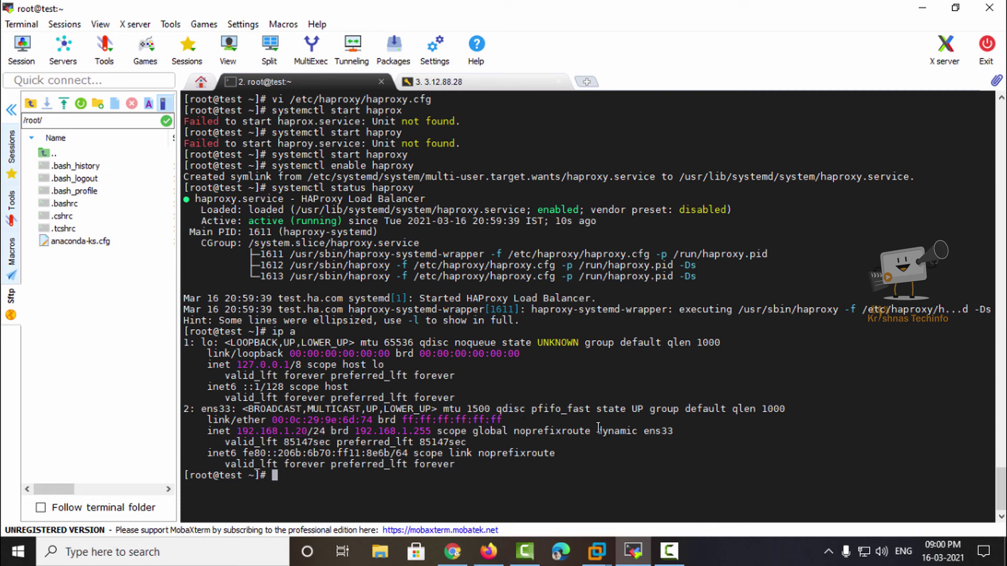
Load 192.168.1.20 in a new Firefox tab and reload to see node2, then node1.
mouse_move(597, 551)
left_click(528, 448)
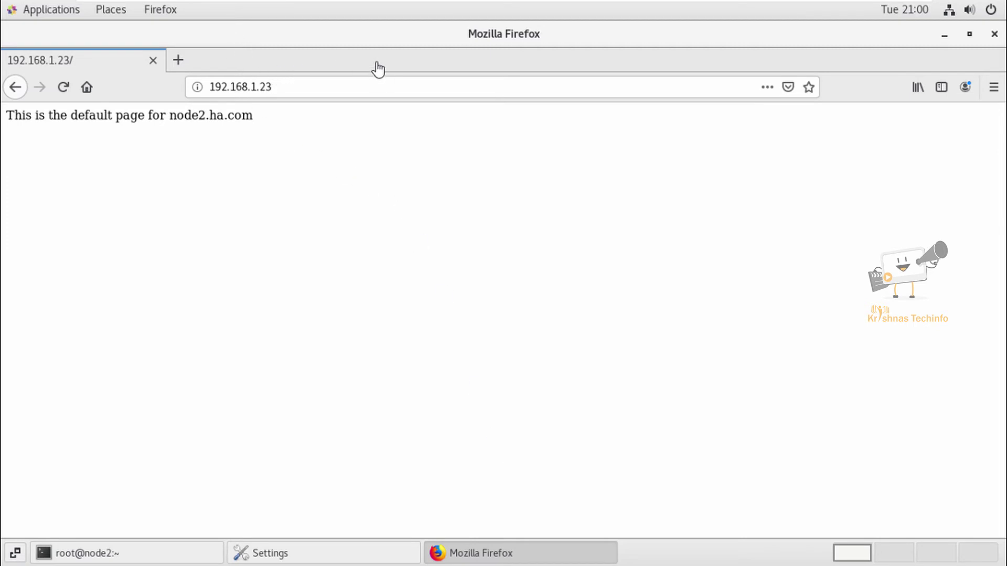
left_click(178, 60)
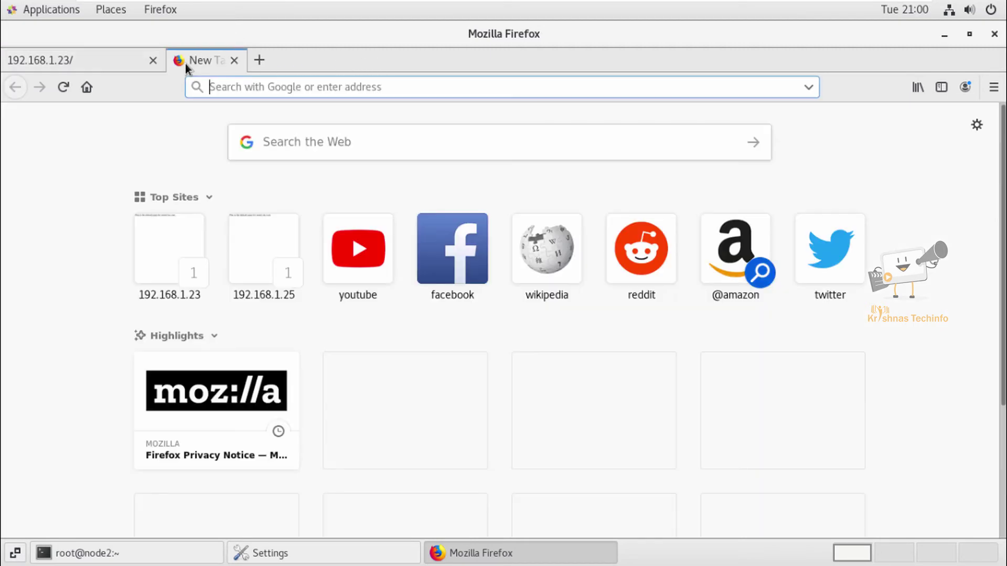
type("192.168.1.20")
key("Return")
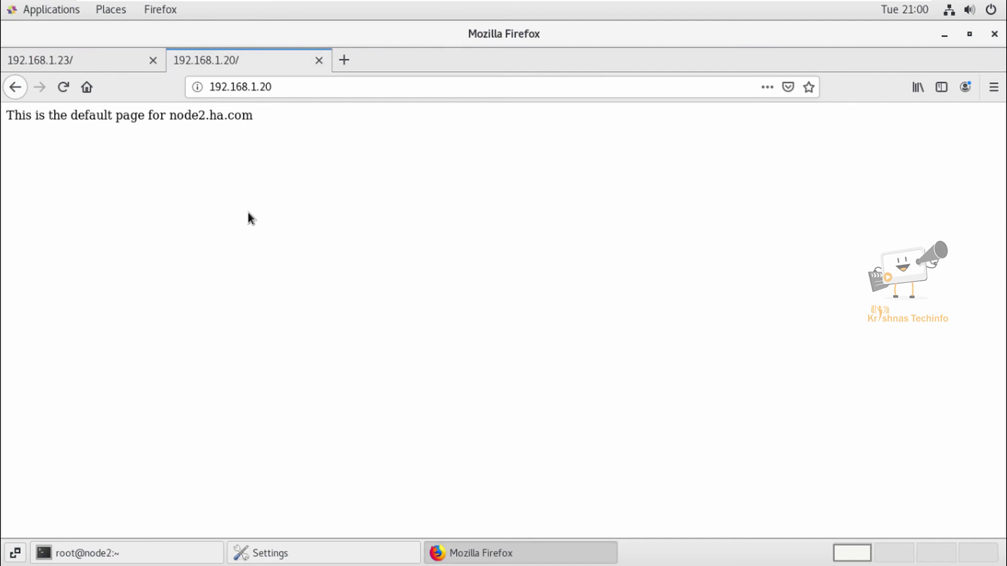
key("F5")
key("F5")
key("F5")
key("F5")
key("F5")
key("F5")
key("F5")
key("F5")
key("F5")
key("F5")
key("F5")
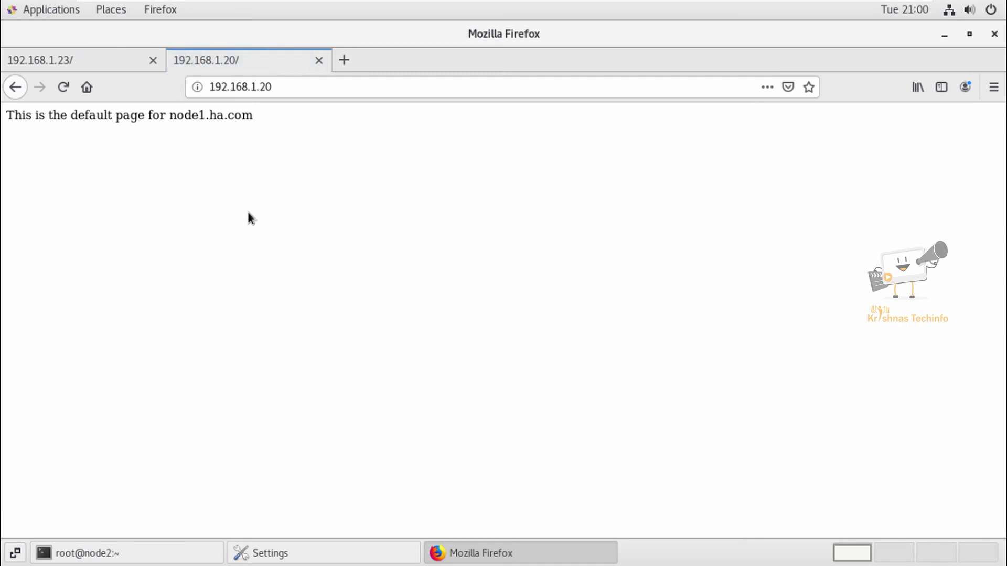